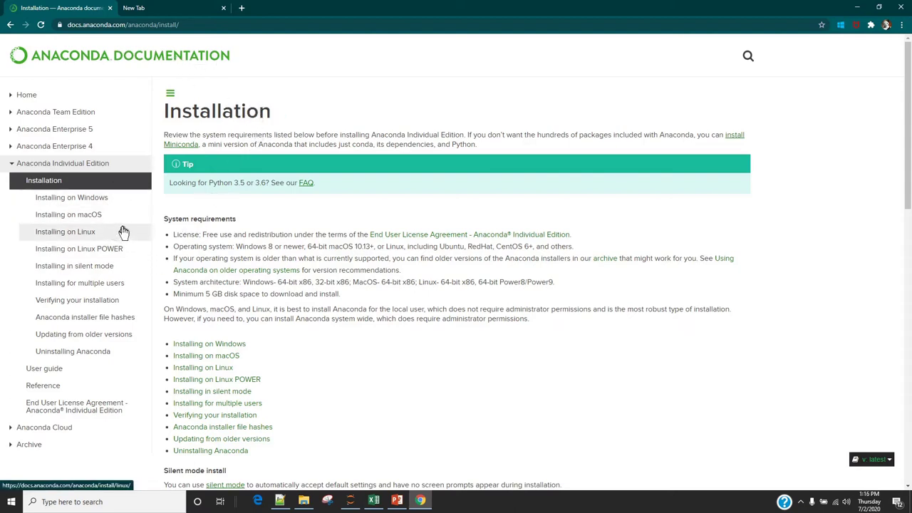
Step: Open the Anaconda 'Installing on Windows' guide and read through its installation steps
{"action": "left_click", "coordinate": [89, 205]}
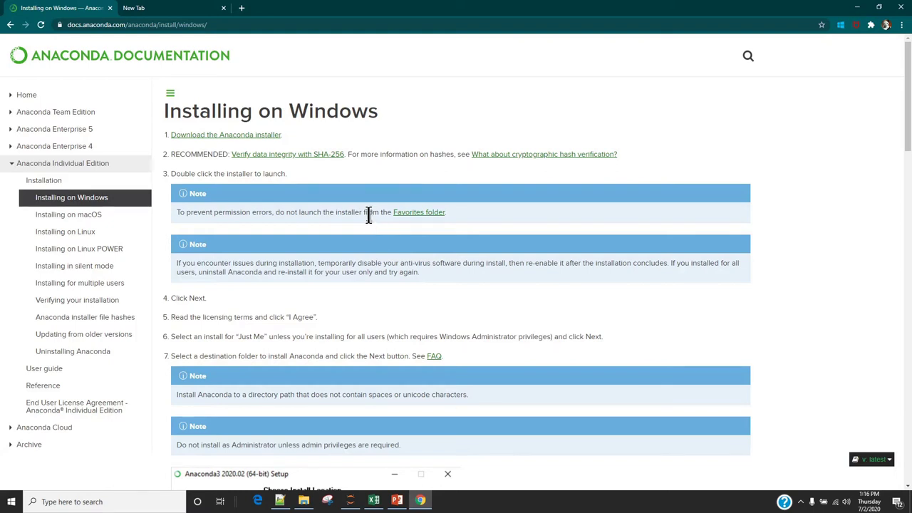
{"action": "scroll", "coordinate": [344, 303], "scroll_direction": "down", "scroll_amount": 4}
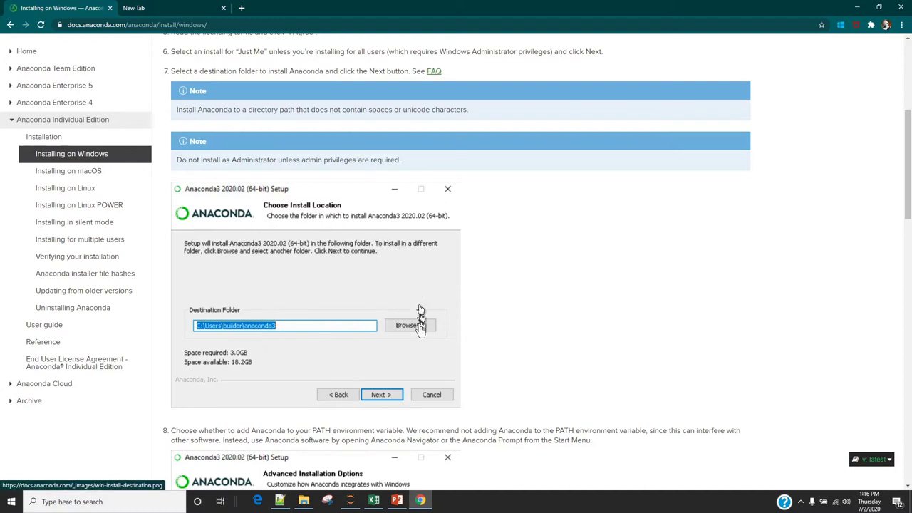
{"action": "scroll", "coordinate": [496, 342], "scroll_direction": "down", "scroll_amount": 1}
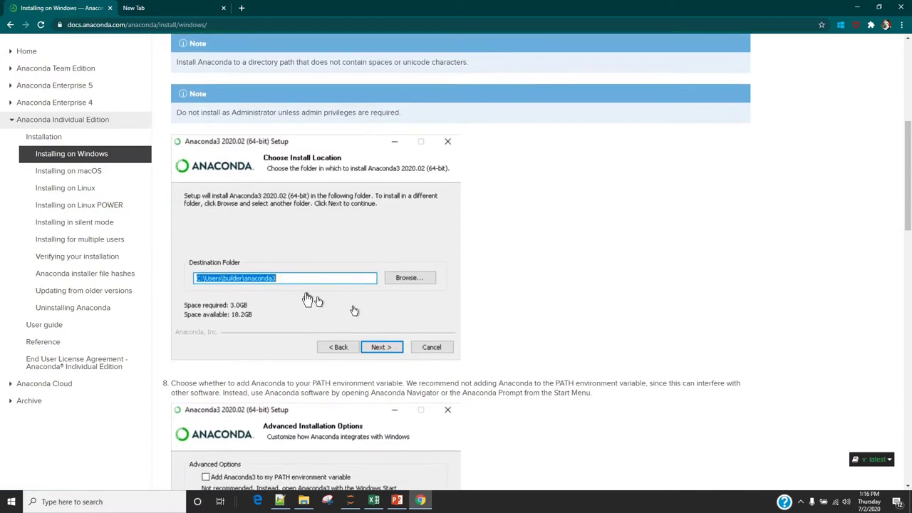
{"action": "scroll", "coordinate": [410, 340], "scroll_direction": "down", "scroll_amount": 3}
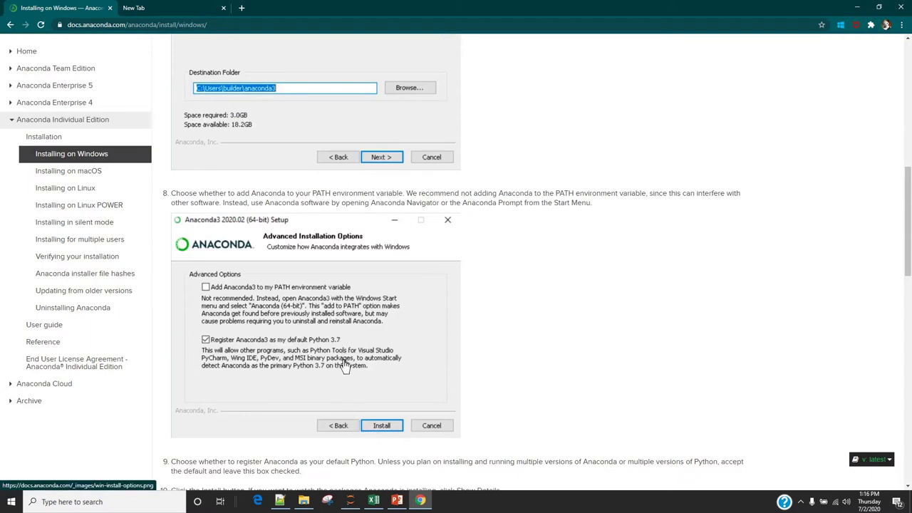
{"action": "scroll", "coordinate": [344, 364], "scroll_direction": "down", "scroll_amount": 6}
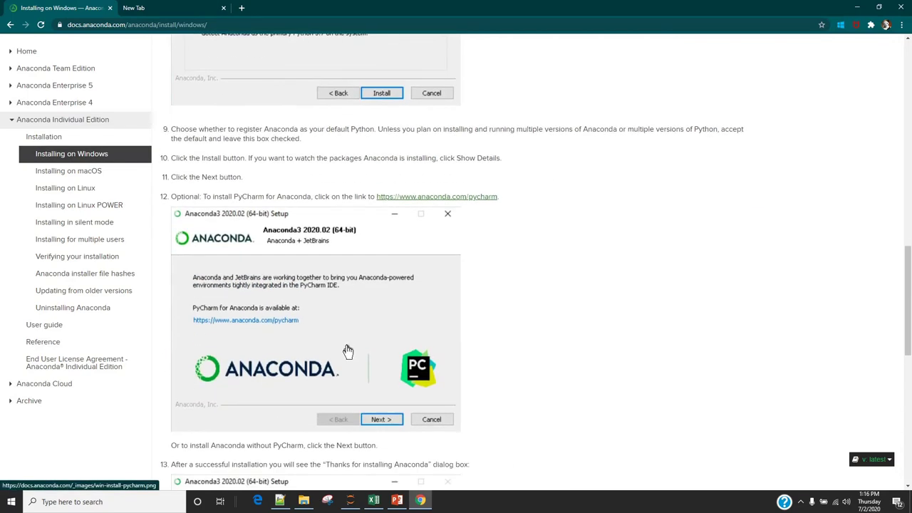
{"action": "scroll", "coordinate": [355, 338], "scroll_direction": "down", "scroll_amount": 3}
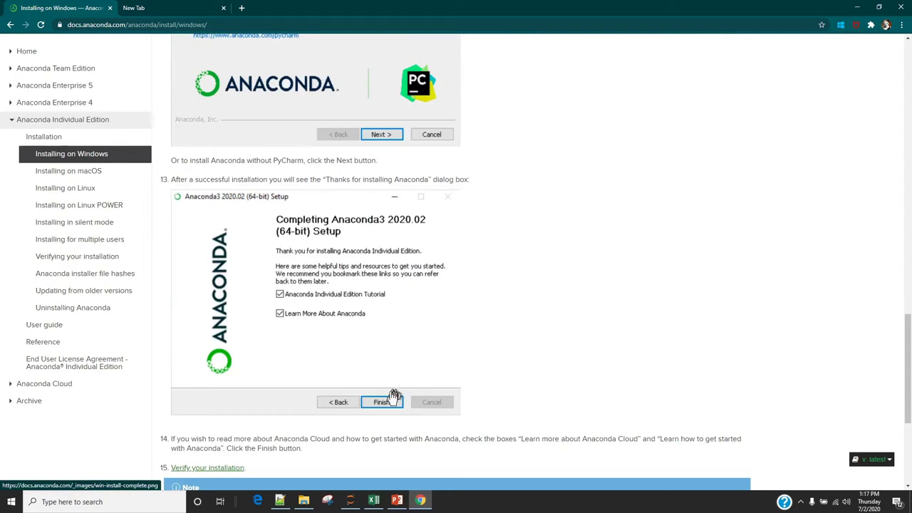
{"action": "scroll", "coordinate": [493, 326], "scroll_direction": "up", "scroll_amount": 20}
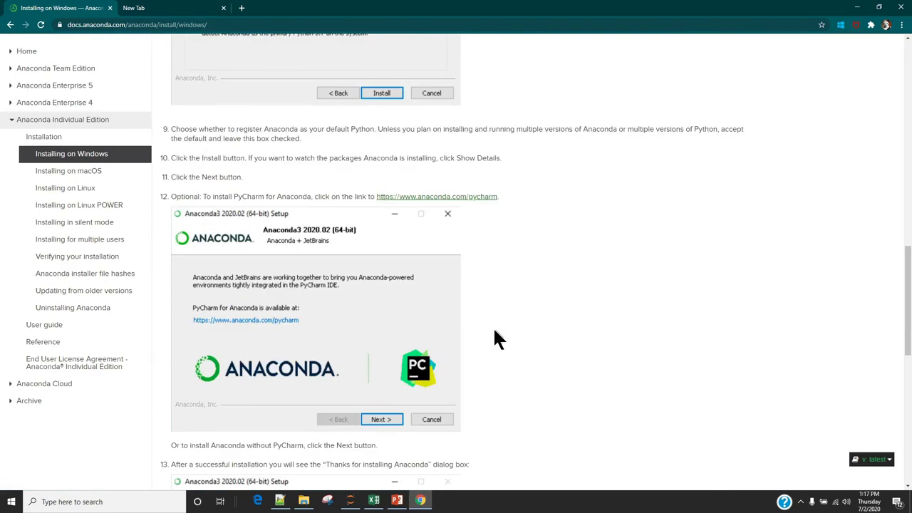
{"action": "scroll", "coordinate": [494, 325], "scroll_direction": "up", "scroll_amount": 3}
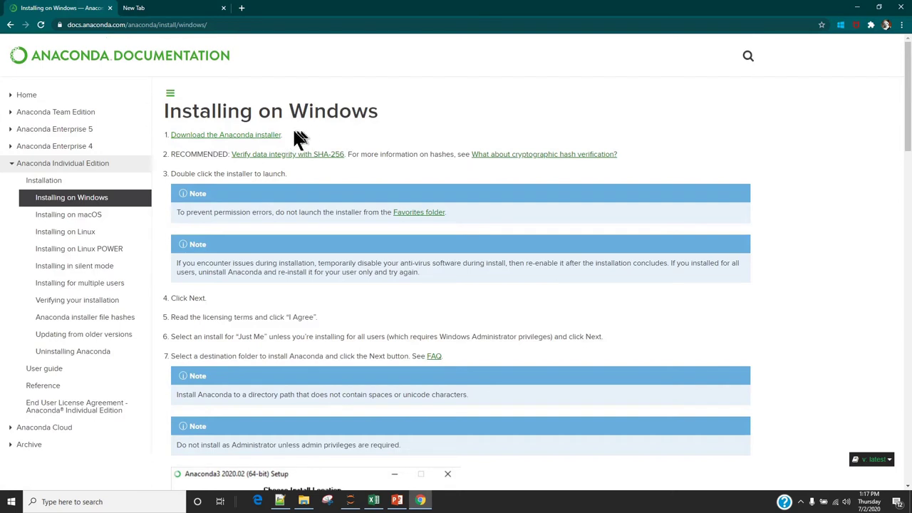
Step: Open the 'Download the Anaconda installer' link in a new tab and view the installers section
{"action": "right_click", "coordinate": [271, 134]}
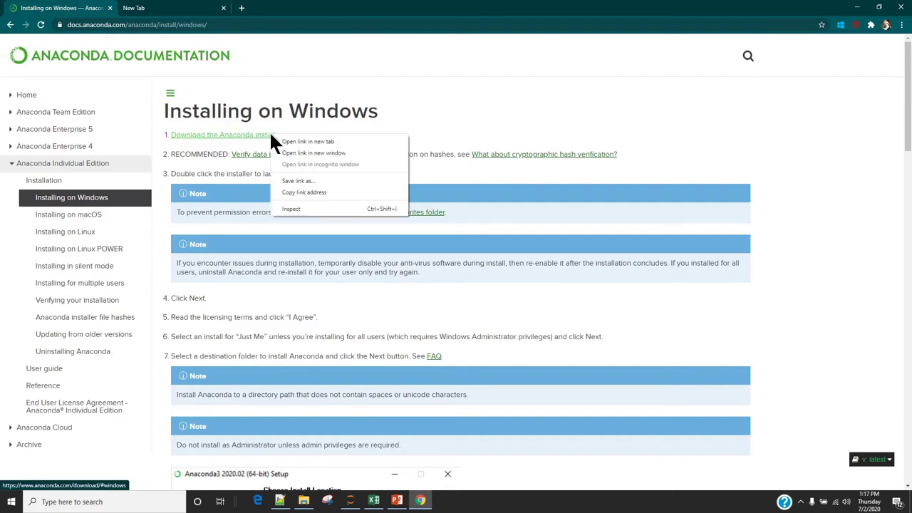
{"action": "left_click", "coordinate": [344, 141]}
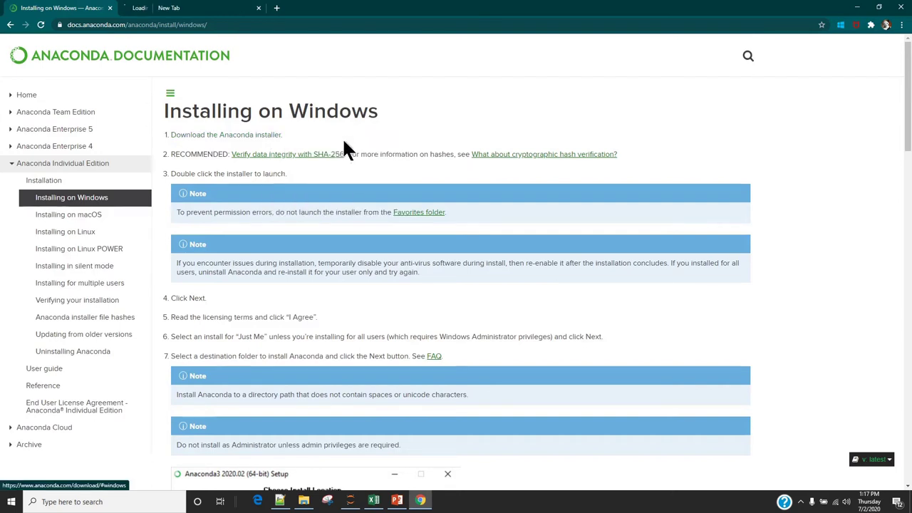
{"action": "left_click", "coordinate": [164, 8]}
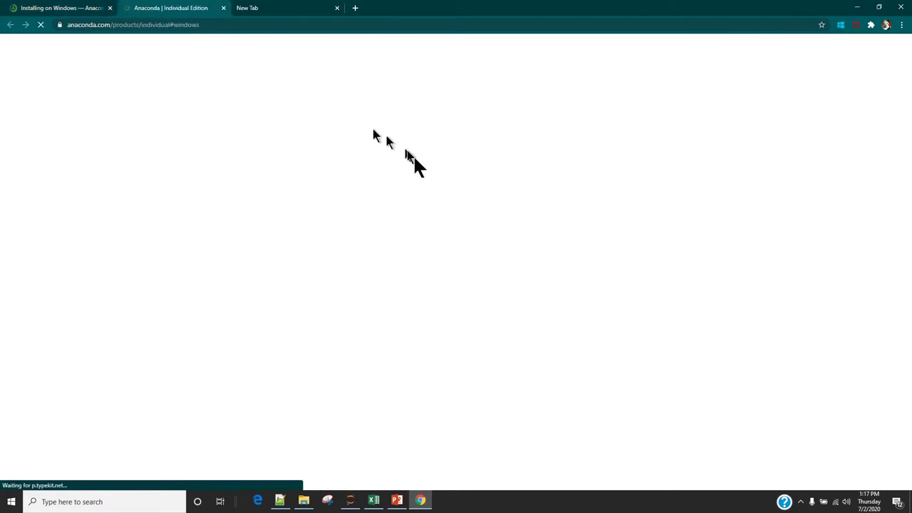
{"action": "scroll", "coordinate": [498, 235], "scroll_direction": "down", "scroll_amount": 10}
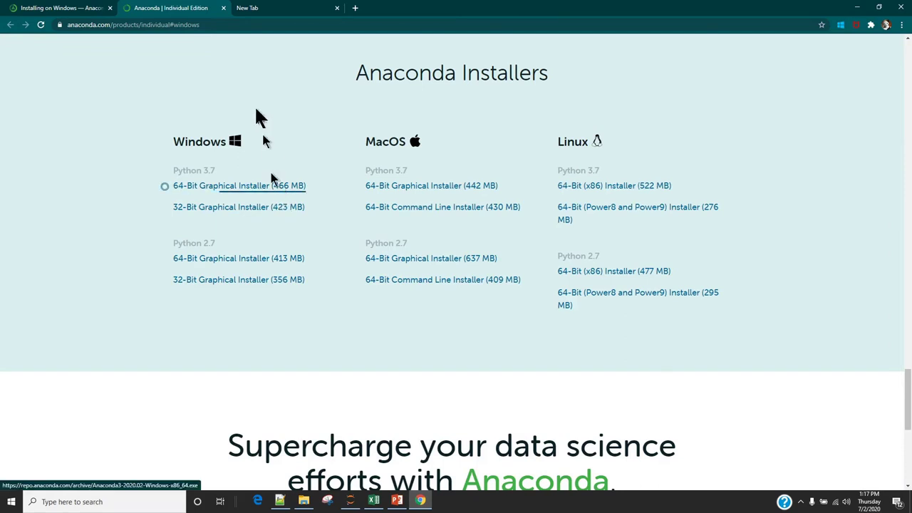
Step: Return to the Windows installation guide and scroll to its verification and next-steps sections
{"action": "left_click", "coordinate": [69, 10]}
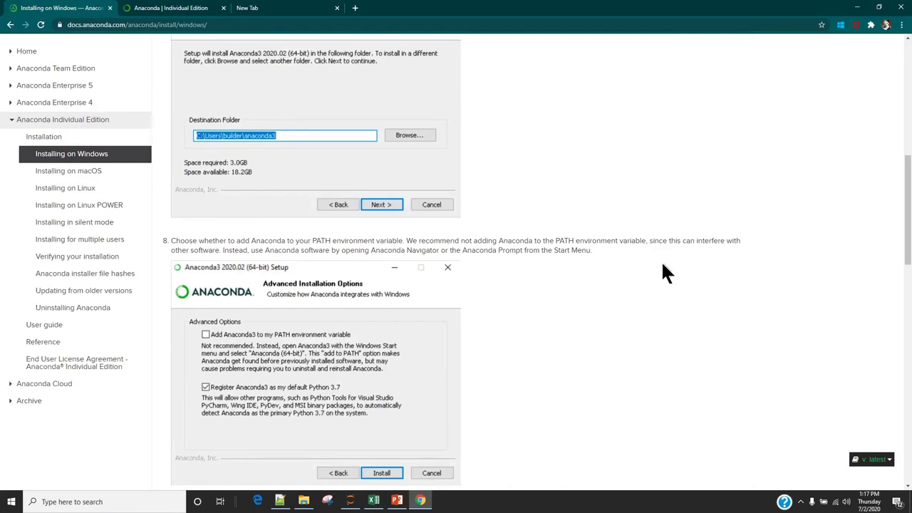
{"action": "scroll", "coordinate": [663, 265], "scroll_direction": "down", "scroll_amount": 12}
{"action": "scroll", "coordinate": [682, 289], "scroll_direction": "down", "scroll_amount": 1}
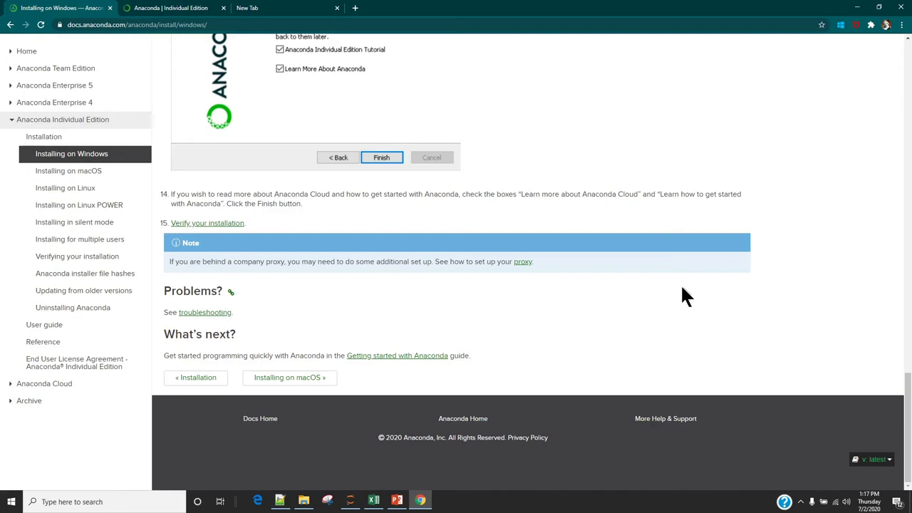
Step: Launch Jupyter Notebook (Anaconda3) by searching 'jup', and move its console window aside
{"action": "key", "text": "super"}
{"action": "type", "text": "jup"}
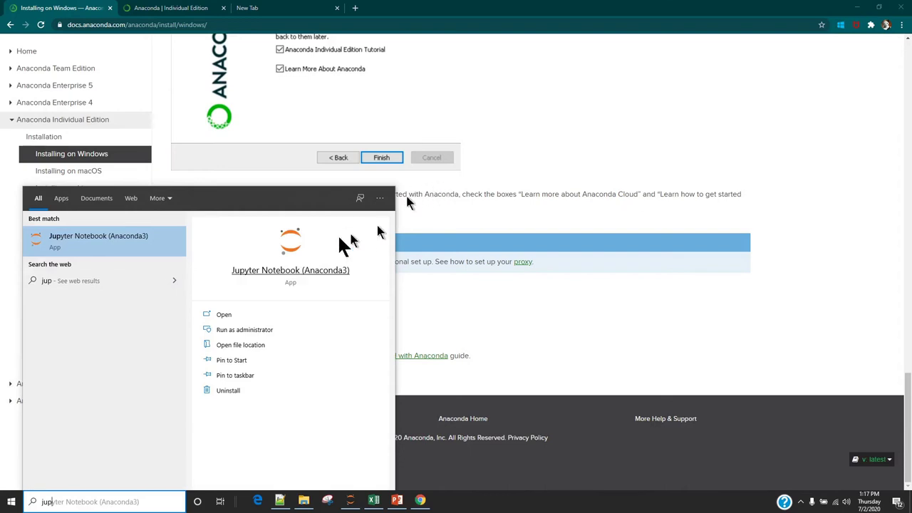
{"action": "left_click", "coordinate": [104, 240]}
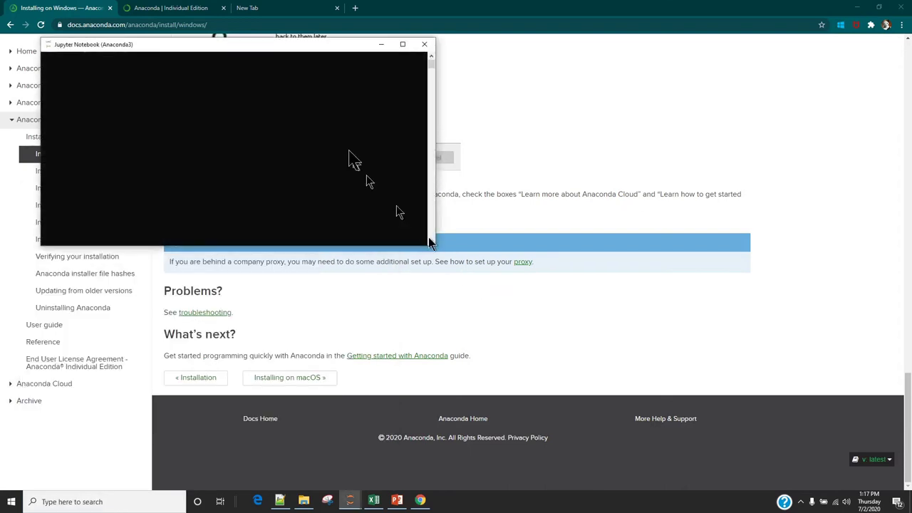
{"action": "left_click_drag", "start_coordinate": [262, 51], "coordinate": [470, 134]}
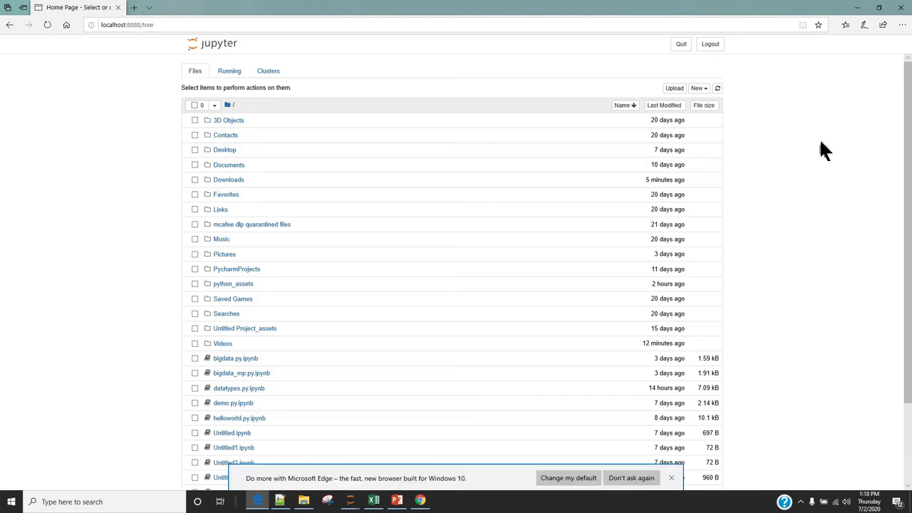
Step: Create a new Python 3 notebook from the Jupyter dashboard's New menu
{"action": "left_click", "coordinate": [698, 88]}
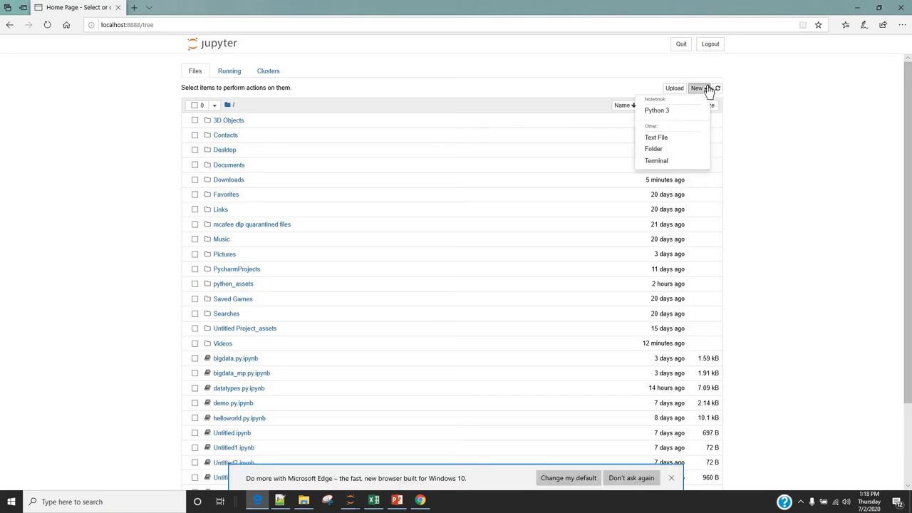
{"action": "left_click", "coordinate": [673, 113]}
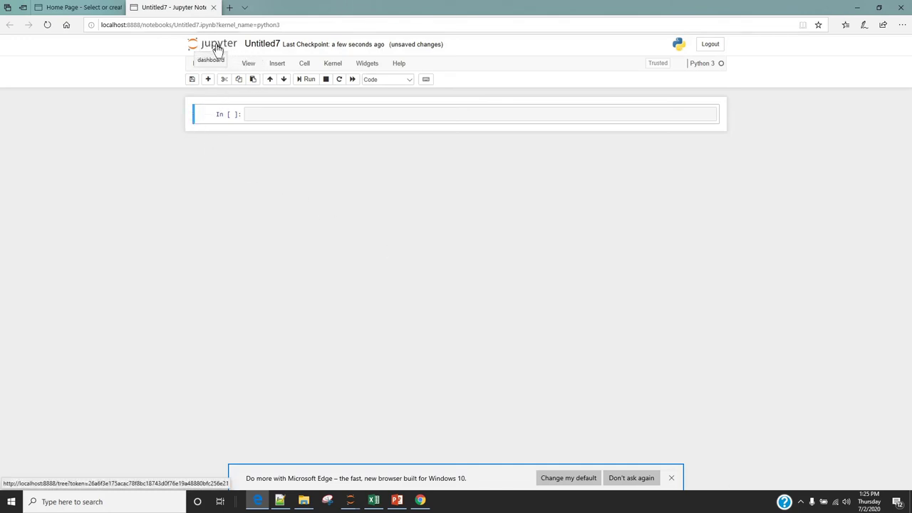
Step: Rename the notebook 'Untitled7' to 'myprogram01.py'
{"action": "left_click", "coordinate": [270, 42]}
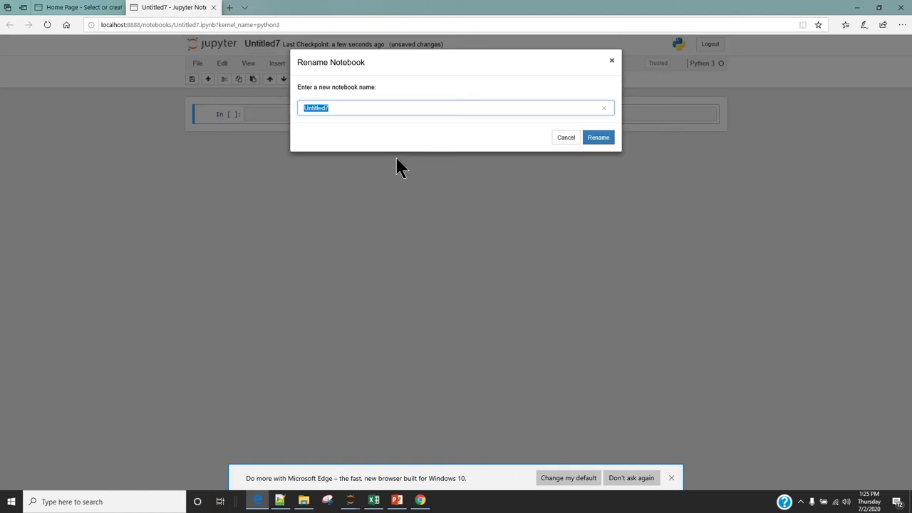
{"action": "type", "text": "myprogram01.py"}
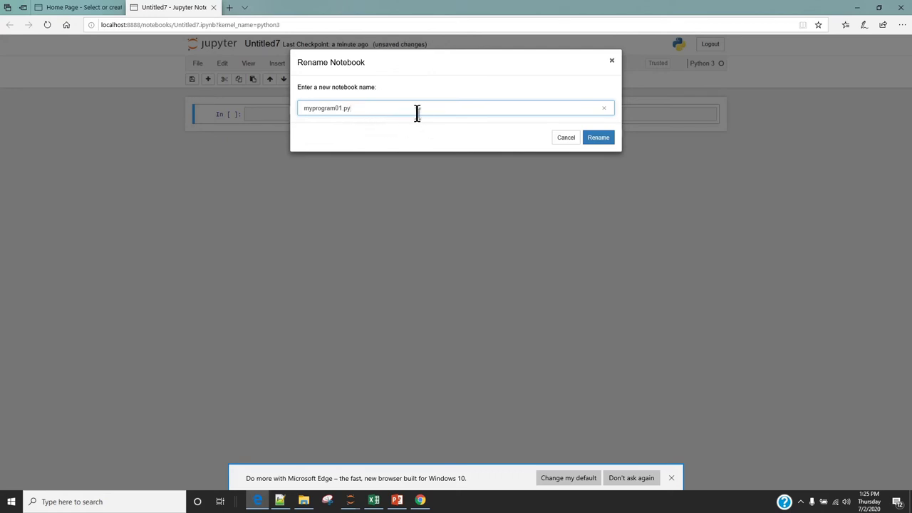
{"action": "left_click", "coordinate": [605, 140]}
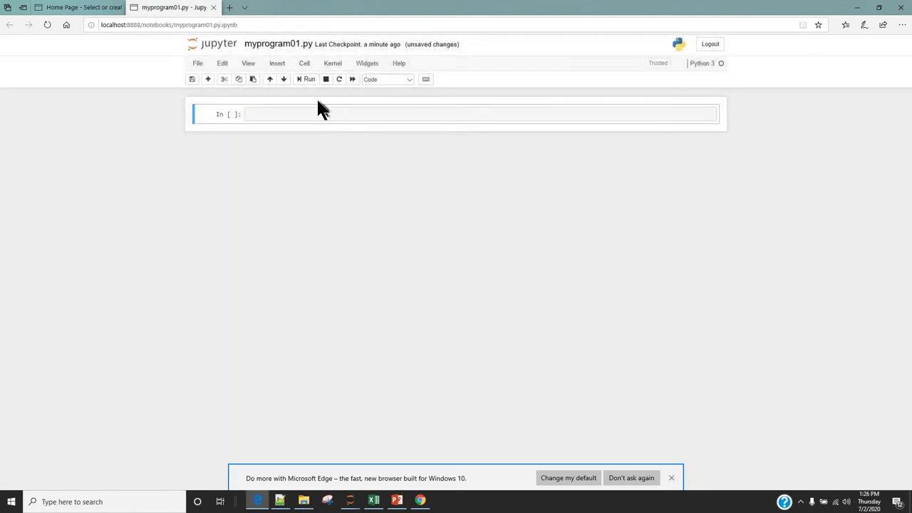
Step: Enter print("welcome to python") in the first cell, run it, and move to the next cell
{"action": "left_click", "coordinate": [366, 111]}
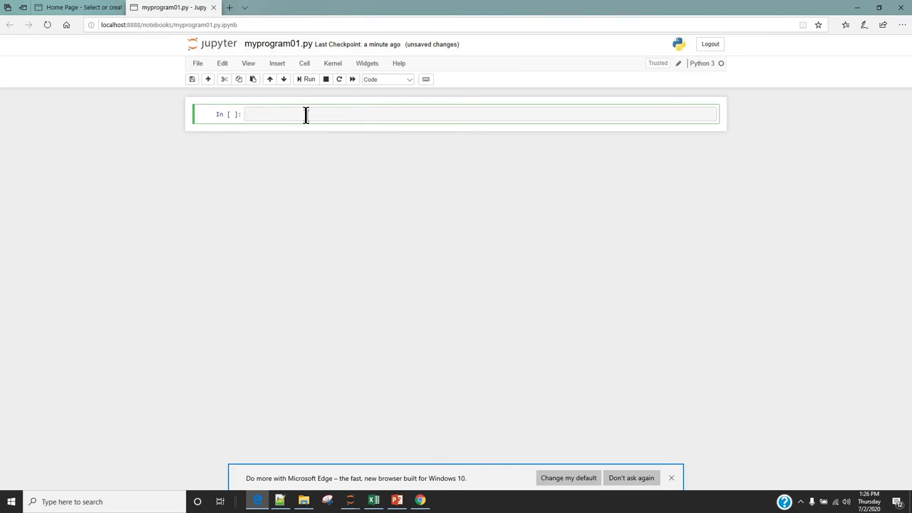
{"action": "type", "text": "print(\"welcome to python"}
{"action": "left_click", "coordinate": [307, 81]}
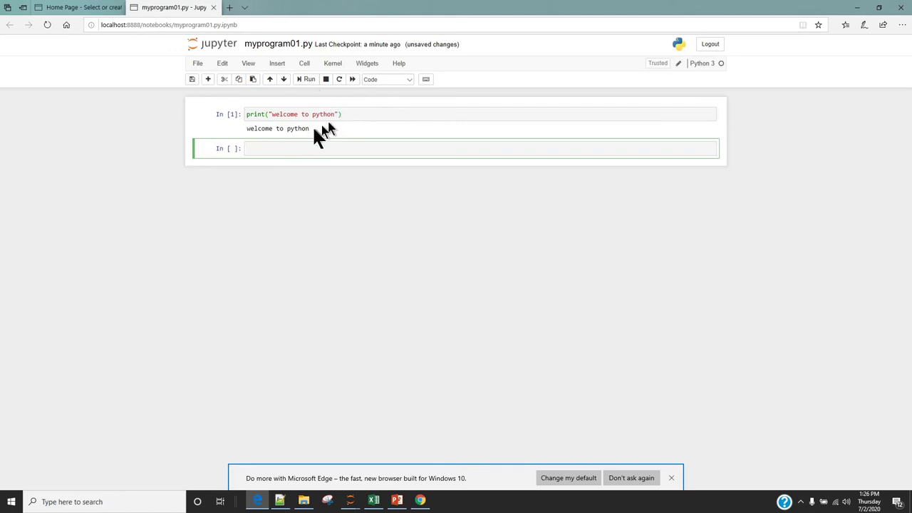
{"action": "left_click_drag", "start_coordinate": [246, 130], "coordinate": [319, 128]}
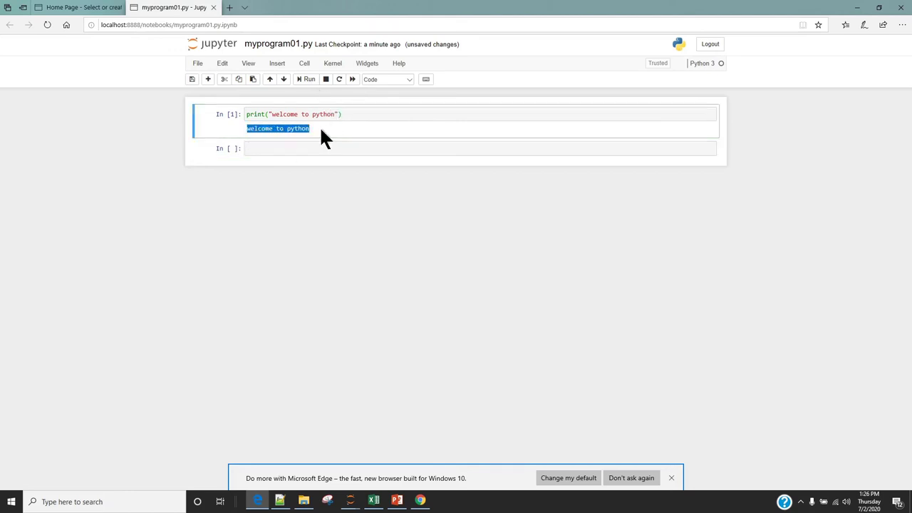
{"action": "left_click", "coordinate": [319, 128]}
{"action": "left_click", "coordinate": [307, 148]}
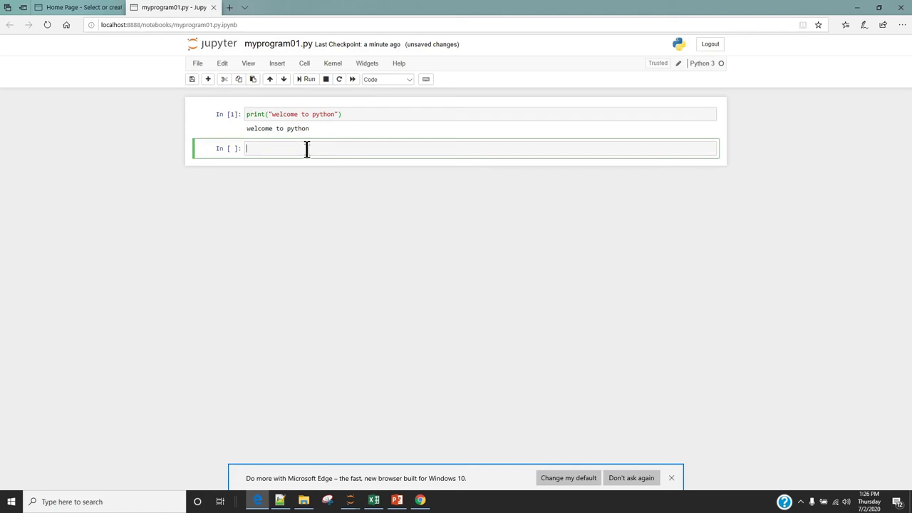
Step: Add print("hello world") as a second line in the first cell and rerun it
{"action": "left_click", "coordinate": [354, 114]}
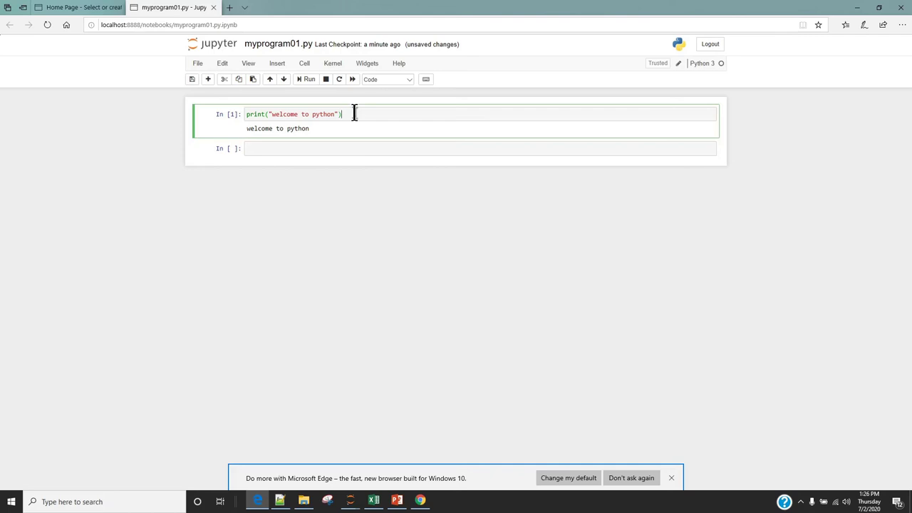
{"action": "key", "text": "Return"}
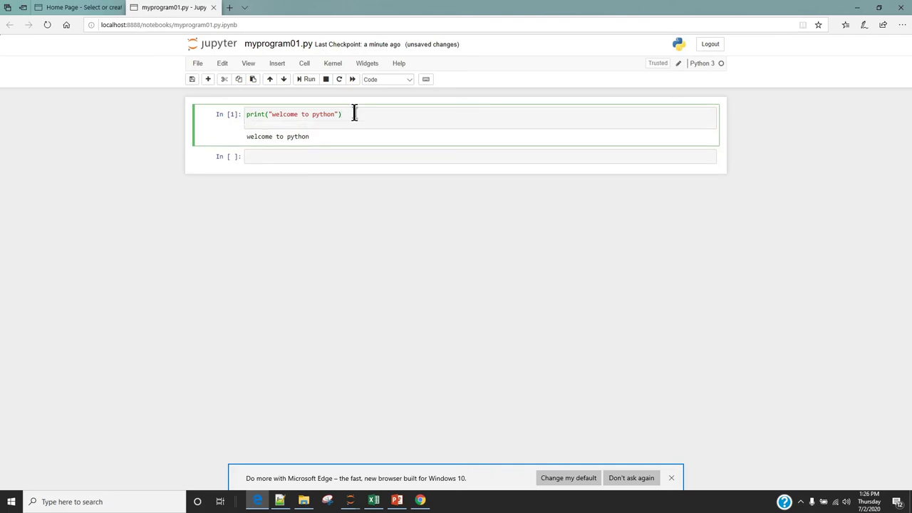
{"action": "type", "text": "print(\"hello world"}
{"action": "left_click", "coordinate": [378, 114]}
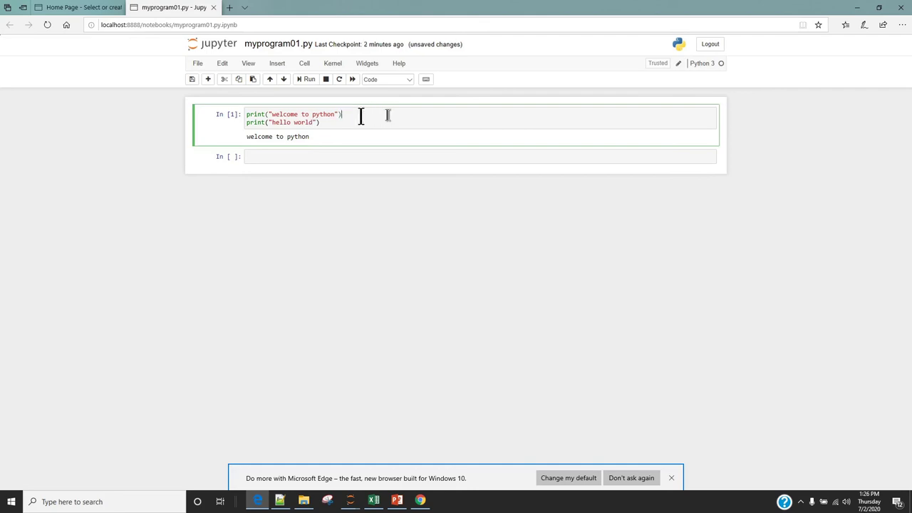
{"action": "left_click", "coordinate": [308, 79]}
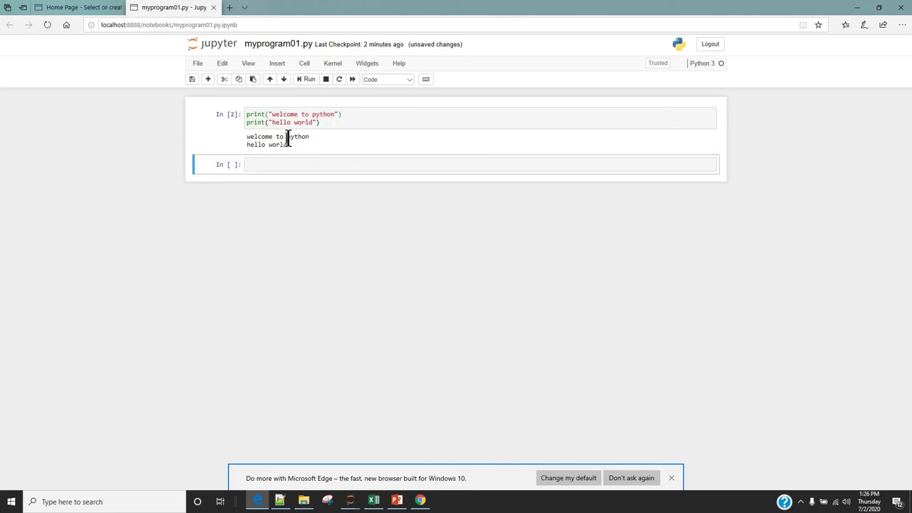
{"action": "left_click_drag", "start_coordinate": [290, 147], "coordinate": [244, 139]}
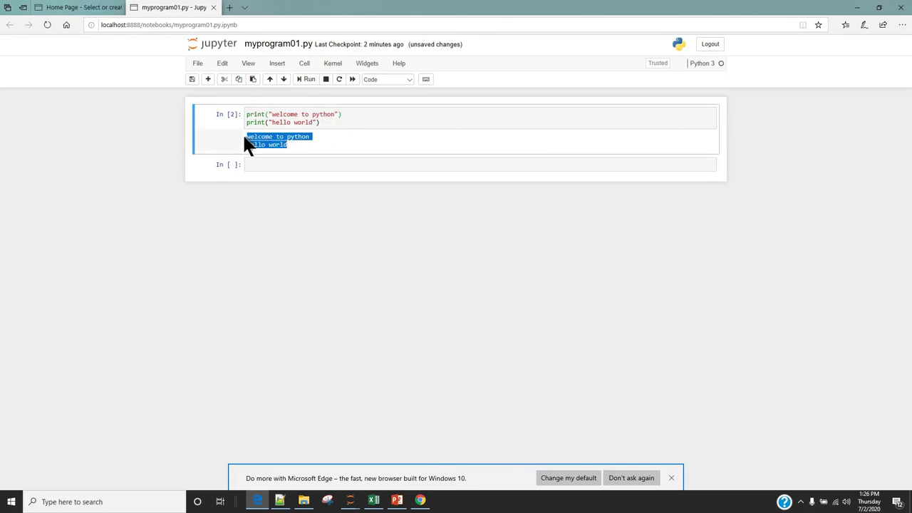
{"action": "left_click", "coordinate": [348, 125]}
{"action": "left_click", "coordinate": [349, 121]}
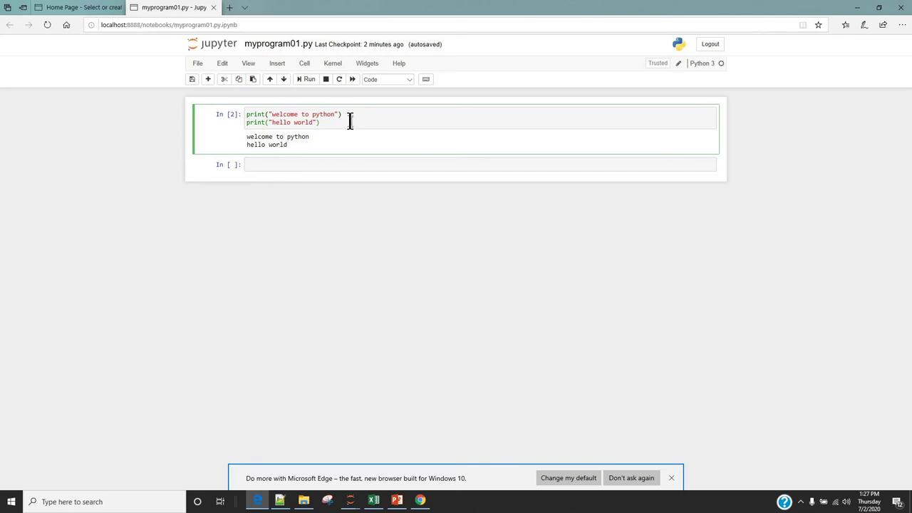
Step: Copy both print lines into the second cell and run it with Ctrl+Enter
{"action": "left_click_drag", "start_coordinate": [346, 120], "coordinate": [254, 106]}
{"action": "key", "text": "ctrl+c"}
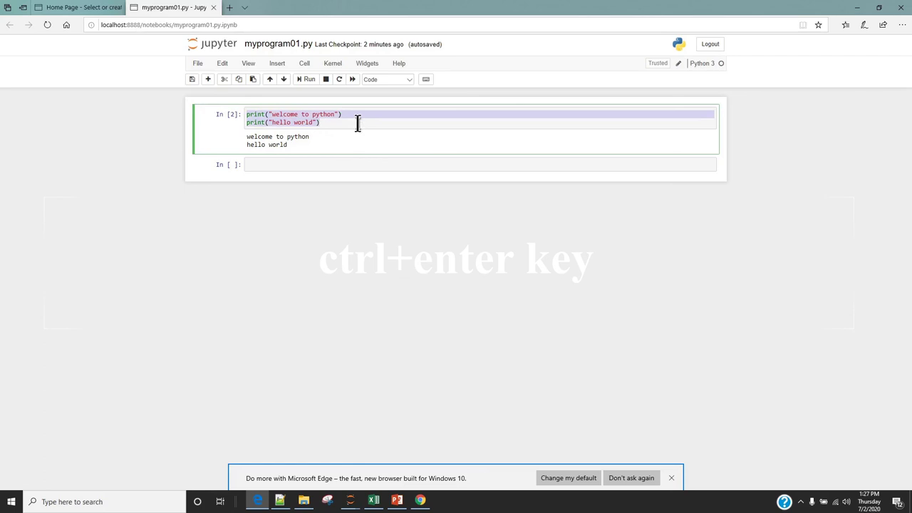
{"action": "left_click", "coordinate": [329, 162]}
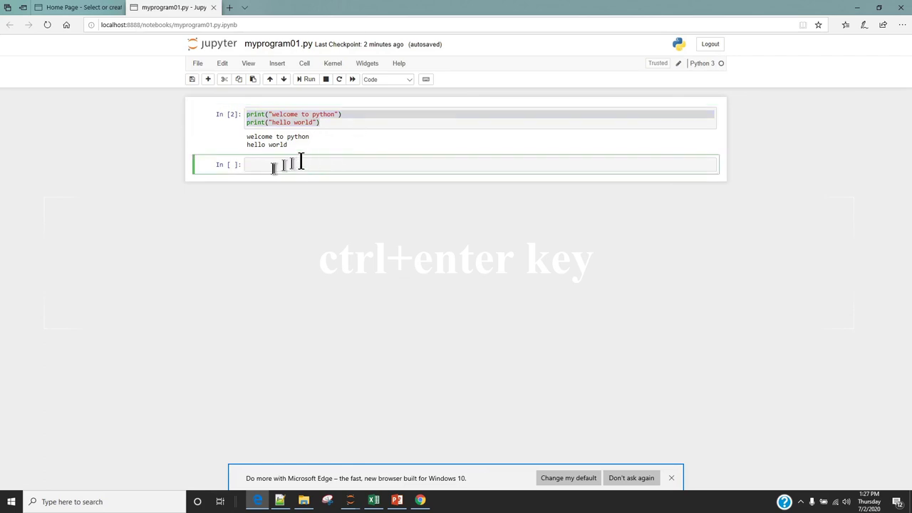
{"action": "key", "text": "ctrl+v"}
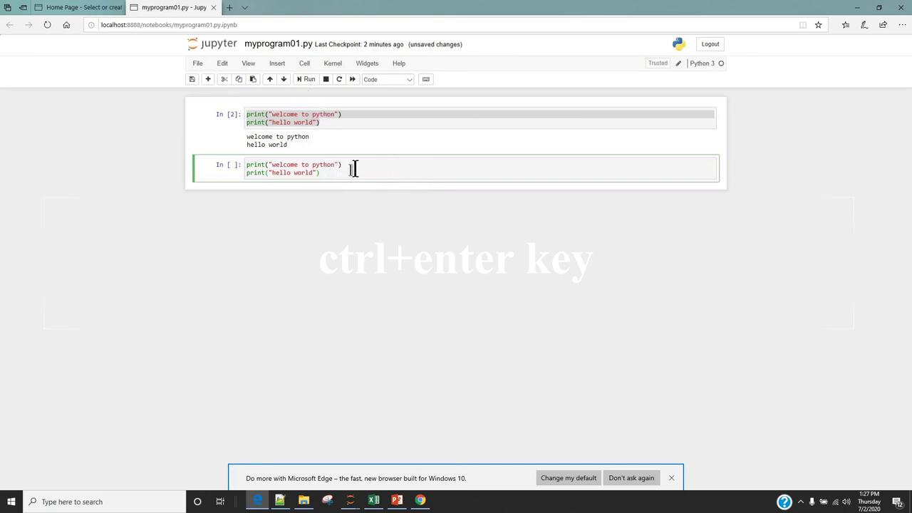
{"action": "key", "text": "ctrl+Return"}
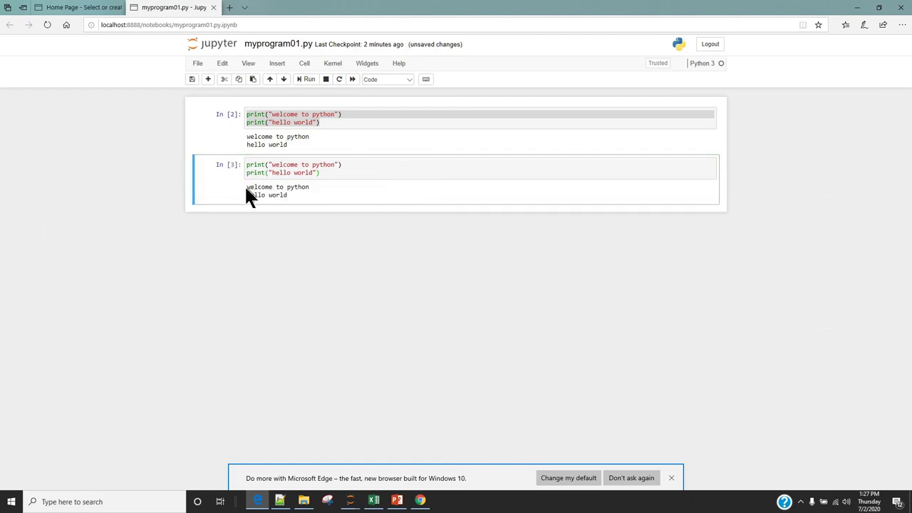
{"action": "left_click", "coordinate": [464, 164]}
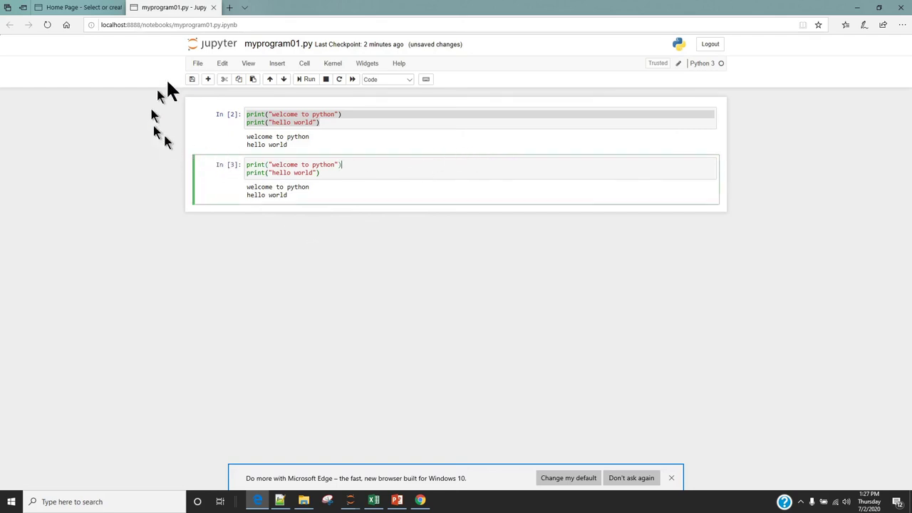
Step: Toggle off the notebook header and the toolbar from the View menu
{"action": "left_click", "coordinate": [248, 64]}
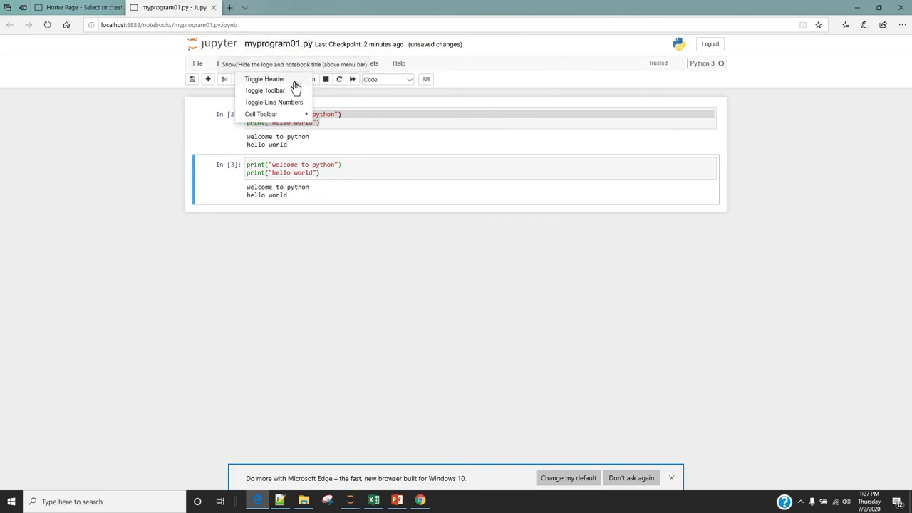
{"action": "left_click", "coordinate": [294, 83]}
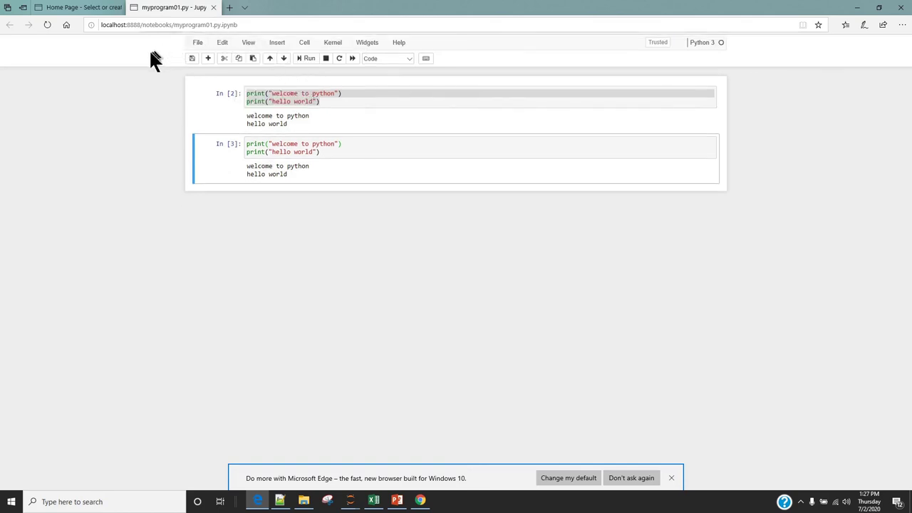
{"action": "left_click", "coordinate": [250, 45]}
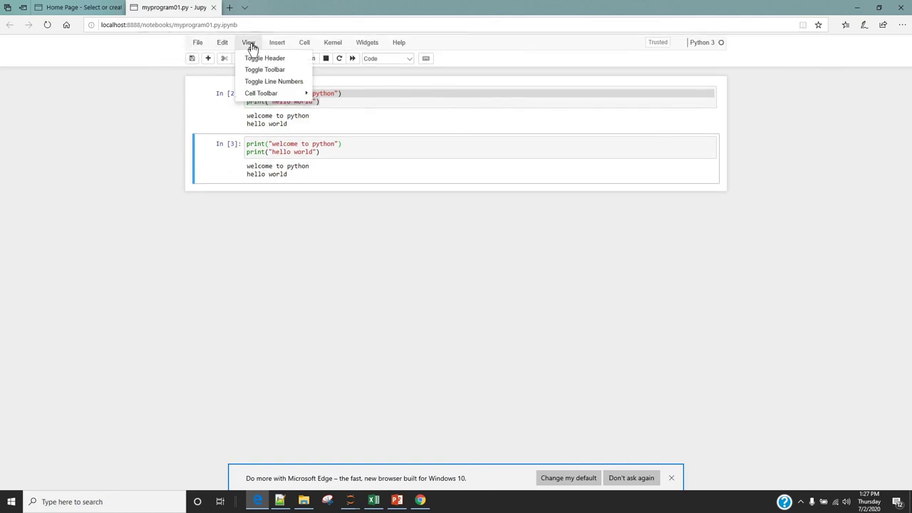
{"action": "left_click", "coordinate": [288, 72]}
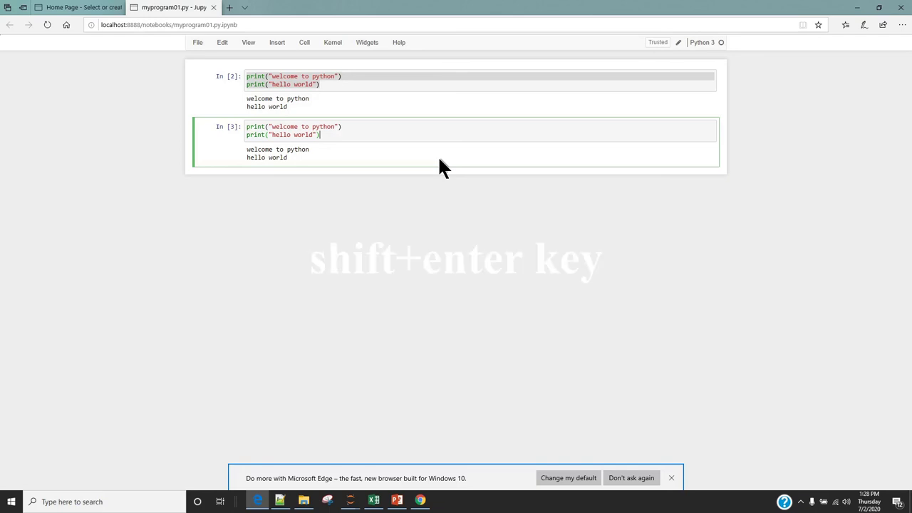
Step: Rerun the second cell to add empty cells, then run print(3+2) in one, showing 5
{"action": "key", "text": "shift+Return"}
{"action": "key", "text": "shift+Return"}
{"action": "key", "text": "shift+Return"}
{"action": "key", "text": "shift+Return"}
{"action": "key", "text": "shift+Return"}
{"action": "key", "text": "shift+Return"}
{"action": "key", "text": "shift+Return"}
{"action": "key", "text": "shift+Return"}
{"action": "key", "text": "shift+Return"}
{"action": "key", "text": "shift+Return"}
{"action": "key", "text": "shift+Return"}
{"action": "key", "text": "shift+Return"}
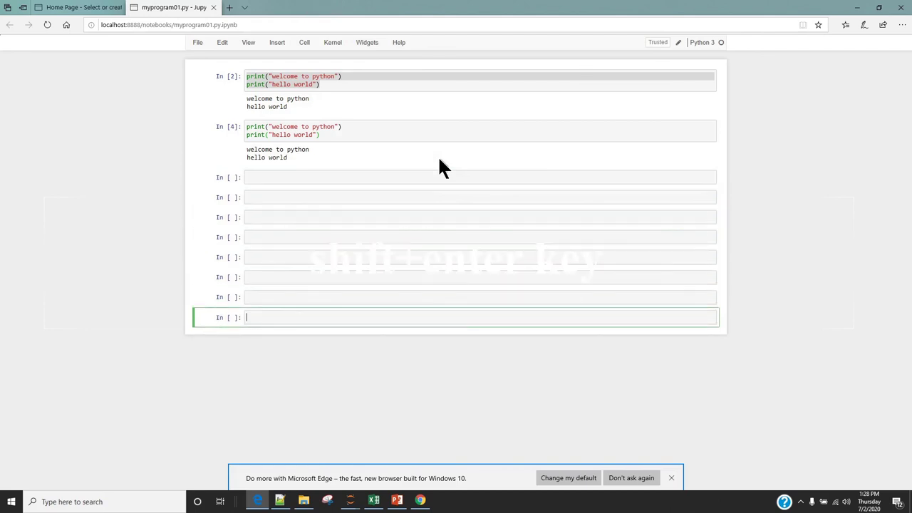
{"action": "key", "text": "shift+Return"}
{"action": "key", "text": "shift+Return"}
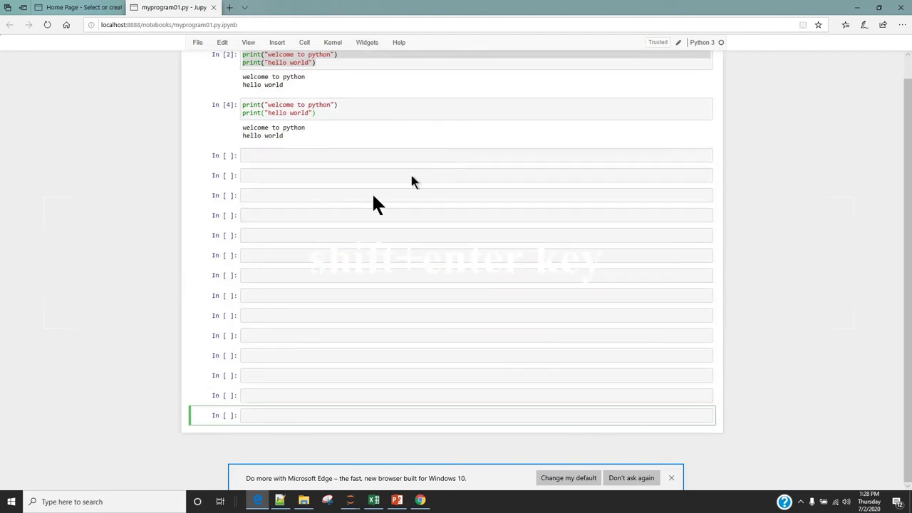
{"action": "left_click", "coordinate": [308, 259]}
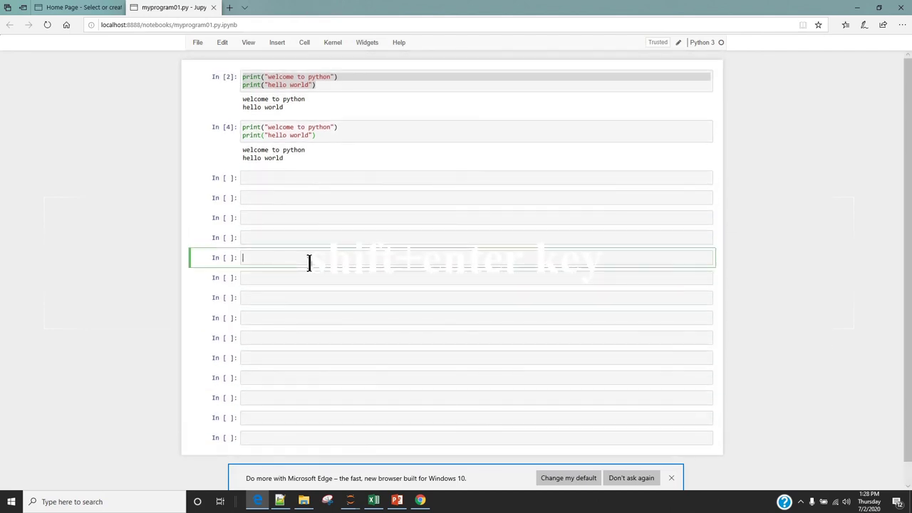
{"action": "type", "text": "print(3+2)"}
{"action": "key", "text": "ctrl+Return"}
{"action": "left_click", "coordinate": [310, 258]}
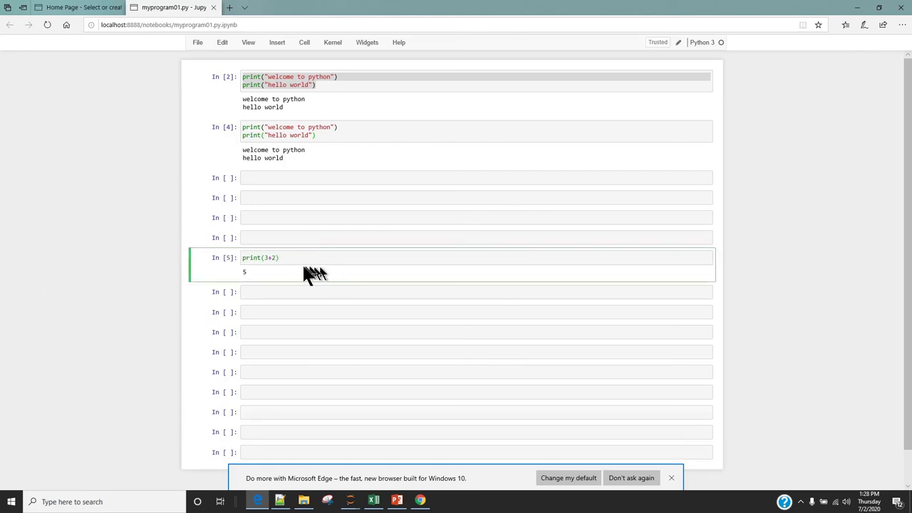